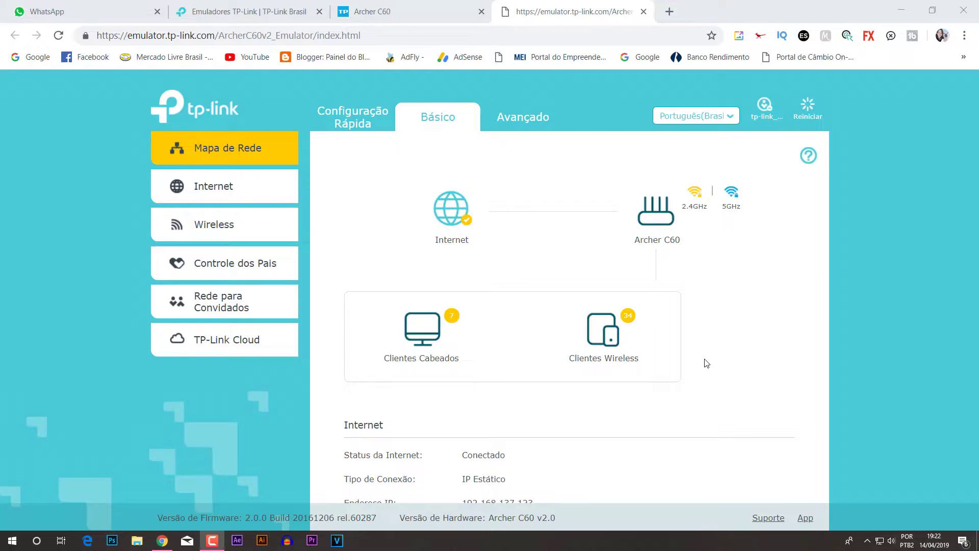
Step: Open a new Chrome tab showing the Google start page beside the router emulator
{"action": "left_click", "coordinate": [670, 12]}
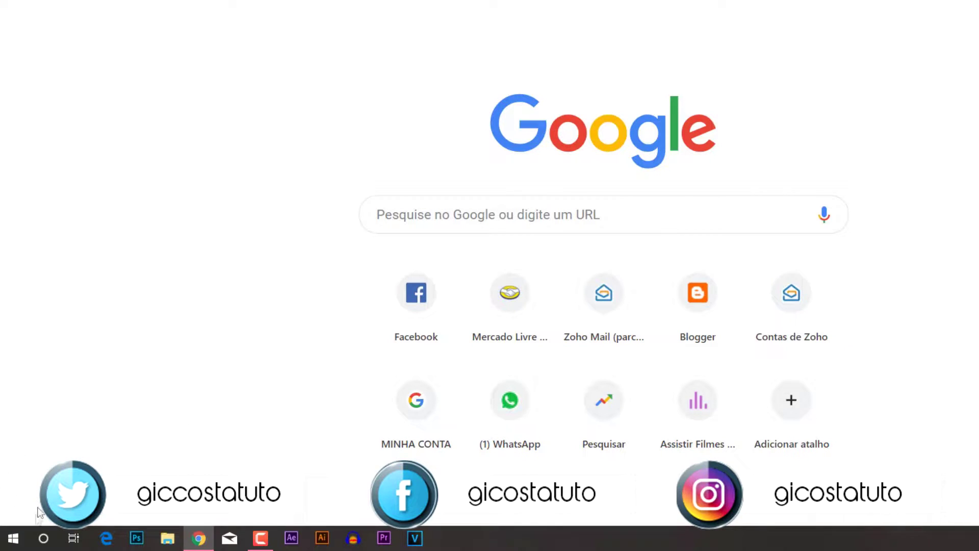
Step: Run ipconfig in Command Prompt and highlight the default gateway 192.168.42.129
{"action": "right_click", "coordinate": [18, 540]}
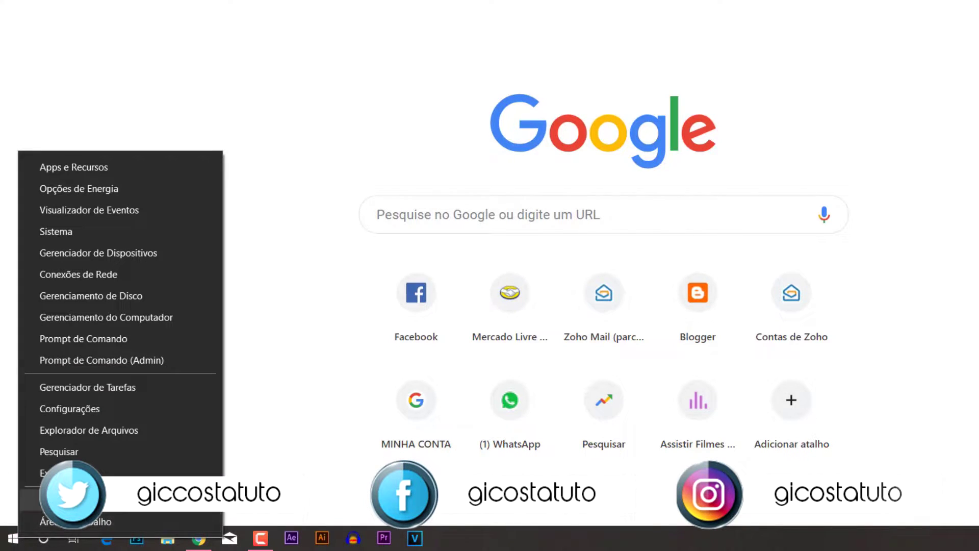
{"action": "right_click", "coordinate": [12, 540]}
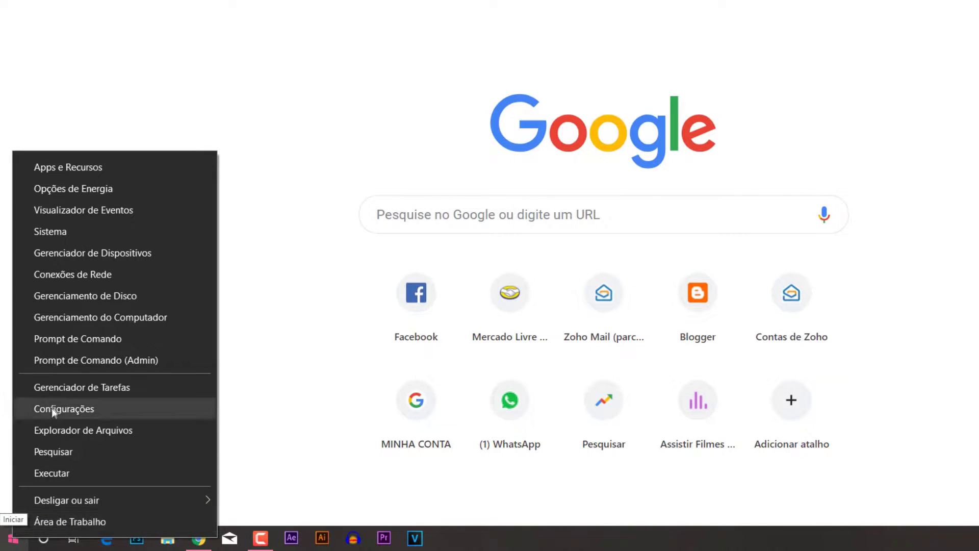
{"action": "left_click", "coordinate": [79, 340]}
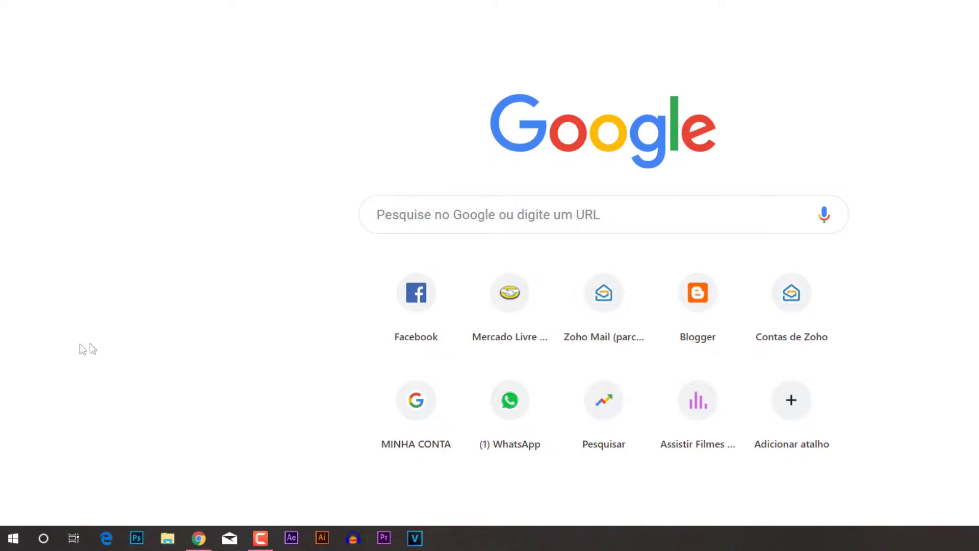
{"action": "type", "text": "ipconf"}
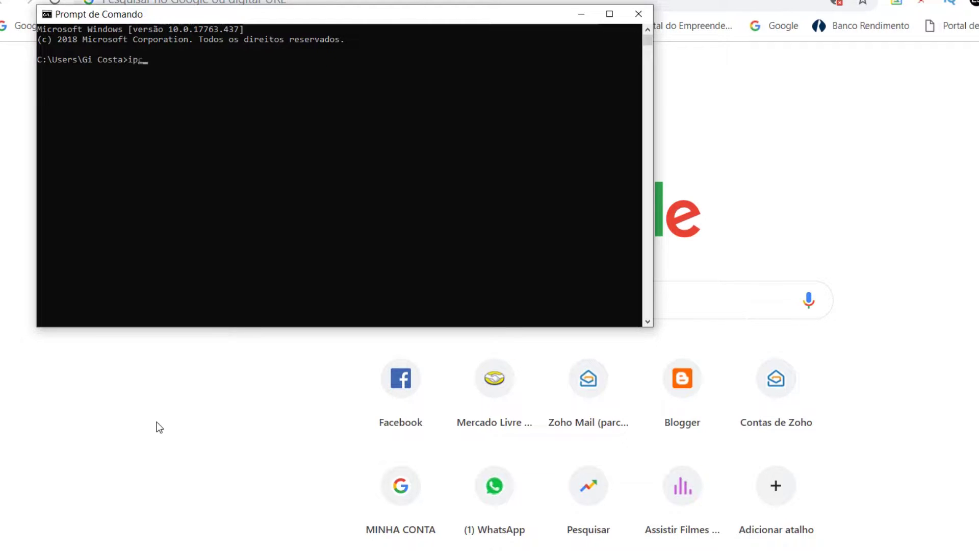
{"action": "type", "text": "ig"}
{"action": "key", "text": "Return"}
{"action": "left_click_drag", "start_coordinate": [56, 215], "coordinate": [245, 218]}
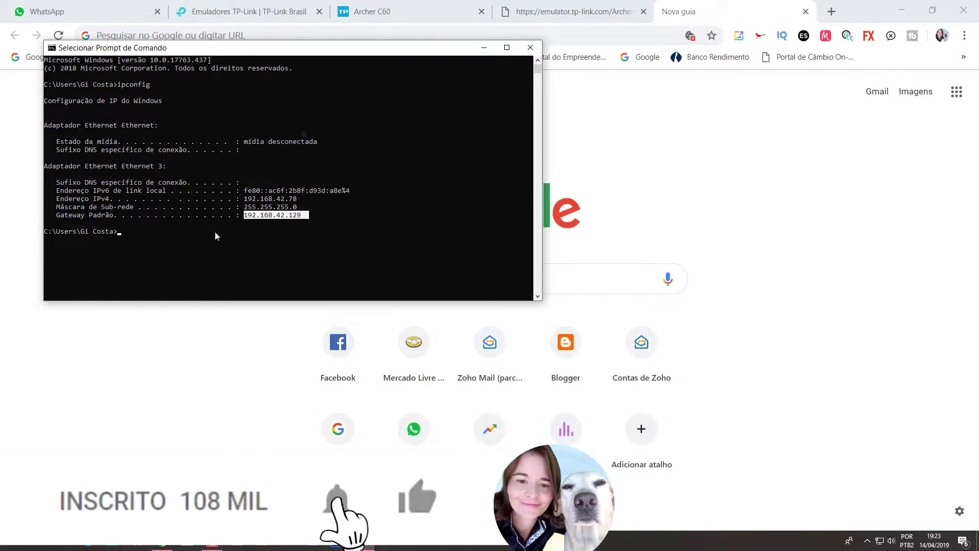
Step: Minimize the console, load 192.168.0.1, and close the extra tab to return to the emulator
{"action": "left_click", "coordinate": [484, 47]}
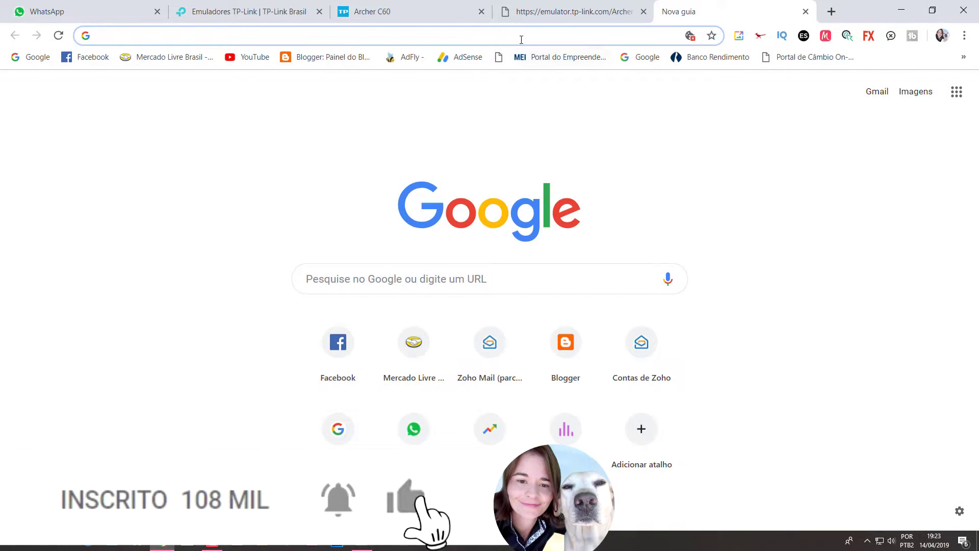
{"action": "type", "text": "192.168.0.1"}
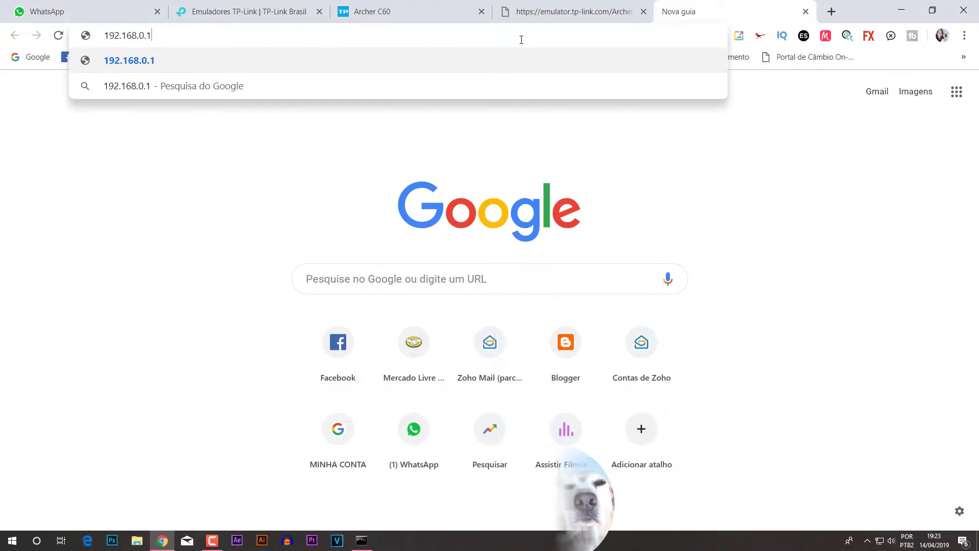
{"action": "key", "text": "Return"}
{"action": "left_click", "coordinate": [806, 11]}
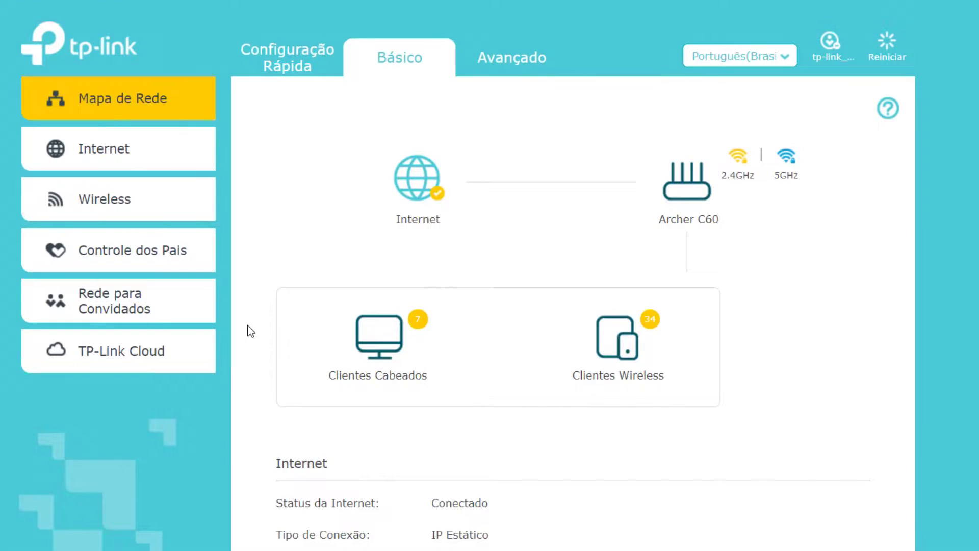
Step: Start Quick Setup with time zone (GMT-03:00) Brasília, Buenos Aires and continue
{"action": "left_click", "coordinate": [295, 63]}
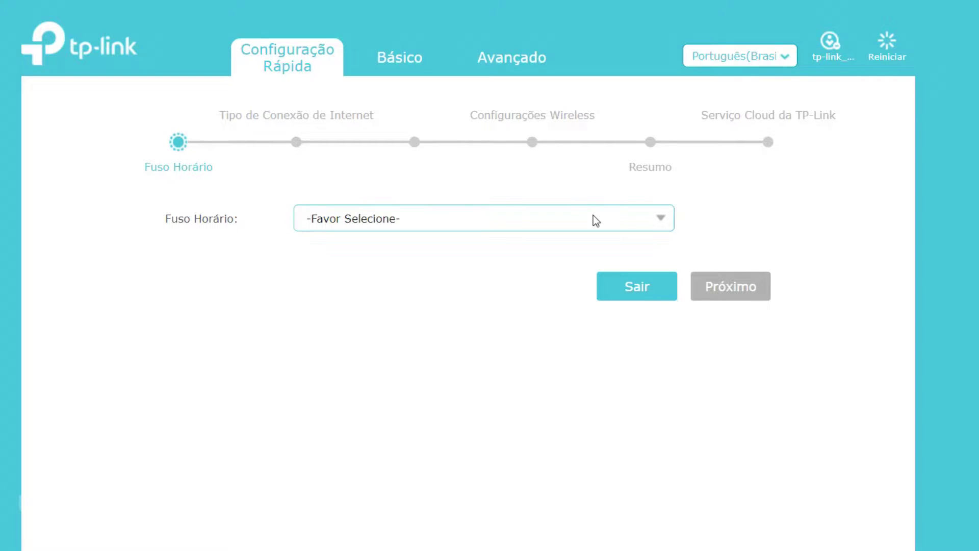
{"action": "left_click", "coordinate": [663, 219]}
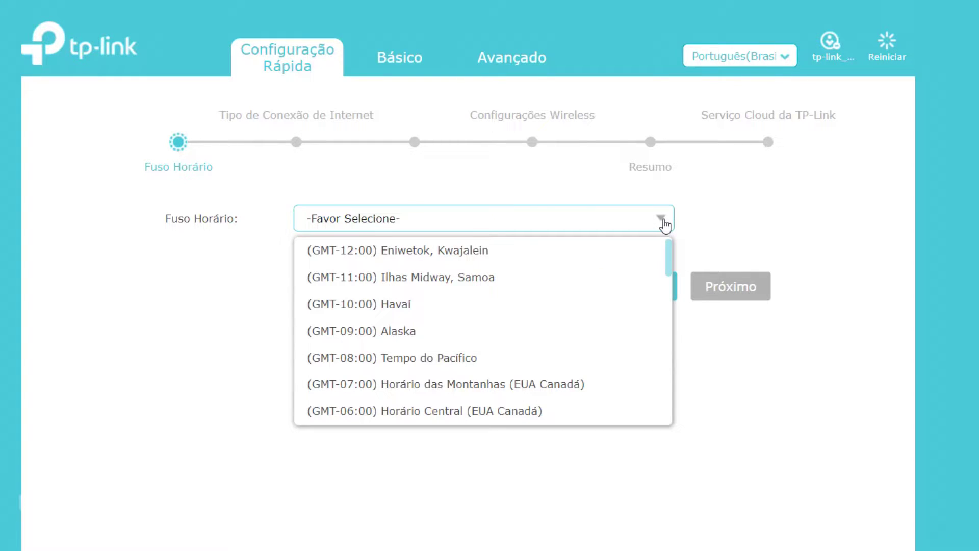
{"action": "scroll", "coordinate": [556, 334], "scroll_direction": "down", "scroll_amount": 4}
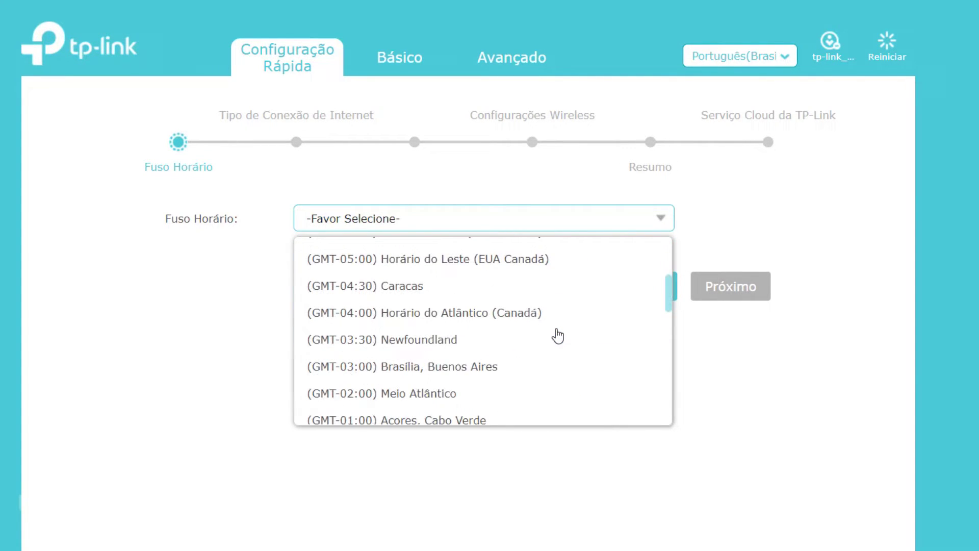
{"action": "left_click", "coordinate": [503, 376]}
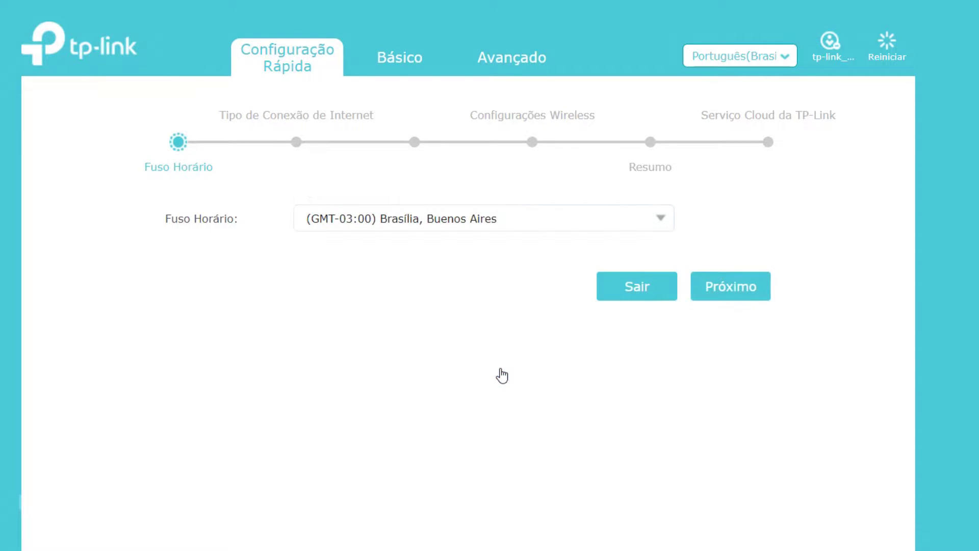
{"action": "left_click", "coordinate": [735, 287]}
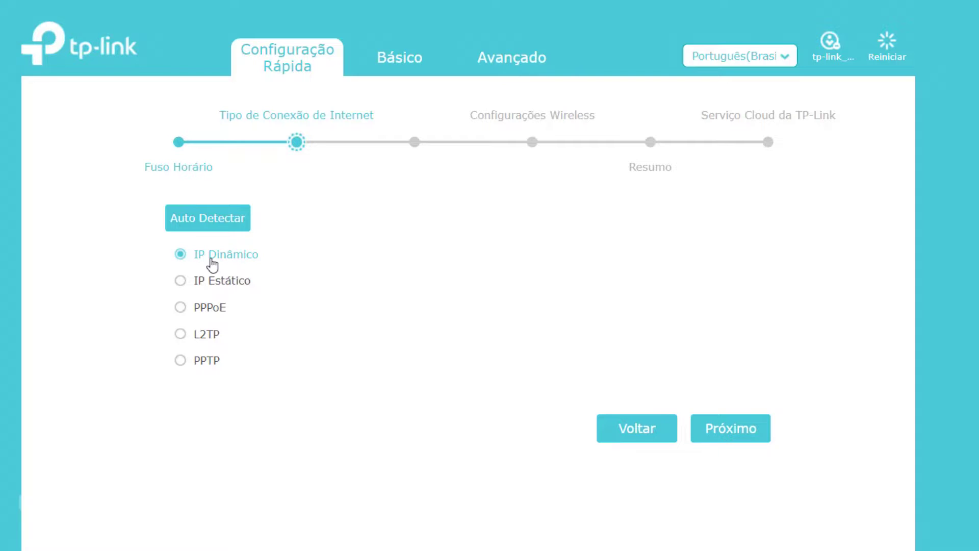
Step: Keep IP Dinâmico as the connection type, confirm it with Auto Detectar, and continue
{"action": "left_click", "coordinate": [182, 308]}
{"action": "left_click", "coordinate": [181, 255]}
{"action": "left_click", "coordinate": [222, 223]}
{"action": "left_click", "coordinate": [750, 431]}
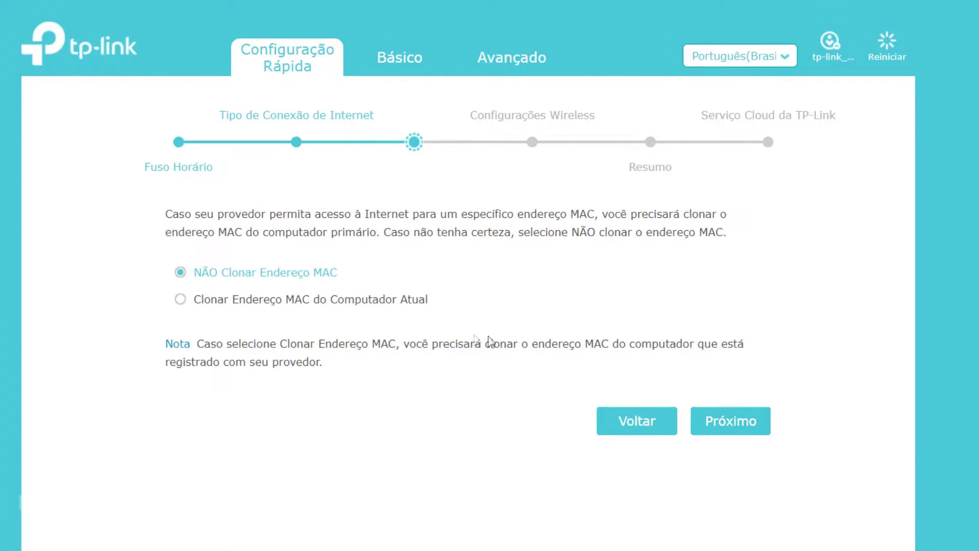
Step: On the 2.4GHz wireless step, replace the network name with a personal name and enter a new password
{"action": "left_click", "coordinate": [723, 437]}
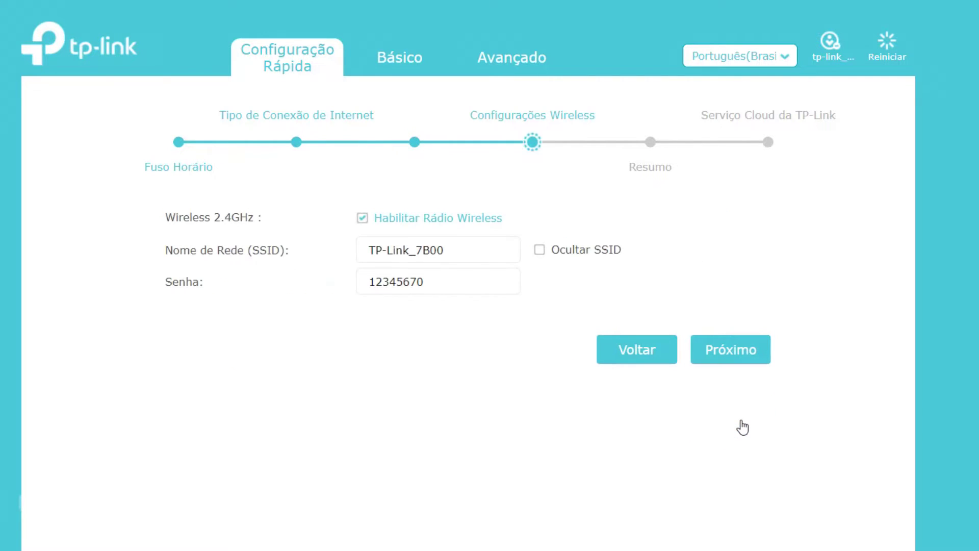
{"action": "left_click_drag", "start_coordinate": [479, 253], "coordinate": [270, 260]}
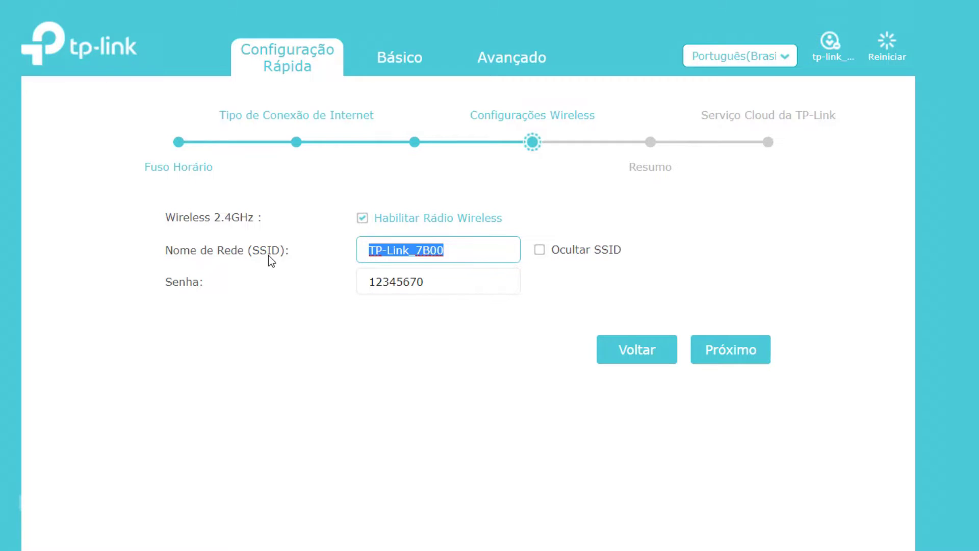
{"action": "key", "text": "Tab"}
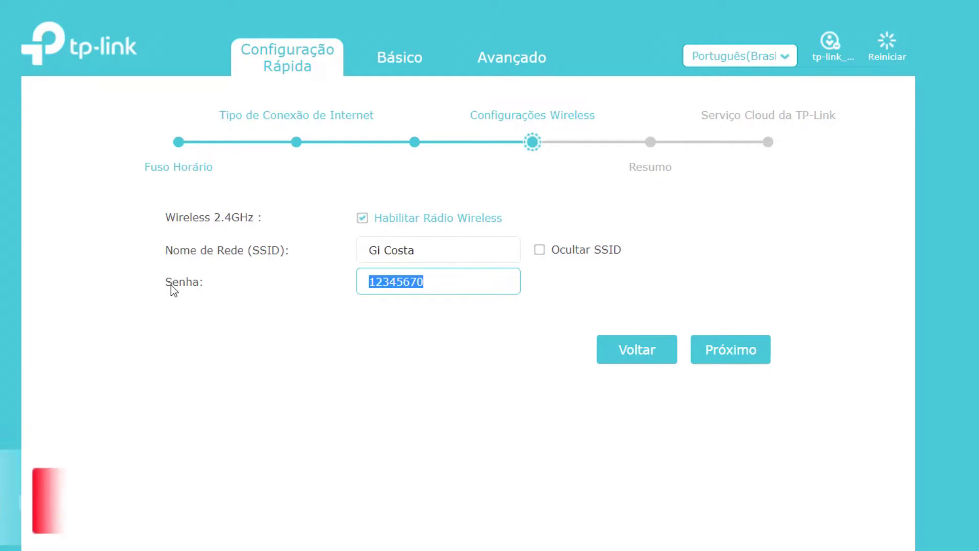
{"action": "type", "text": "123456789"}
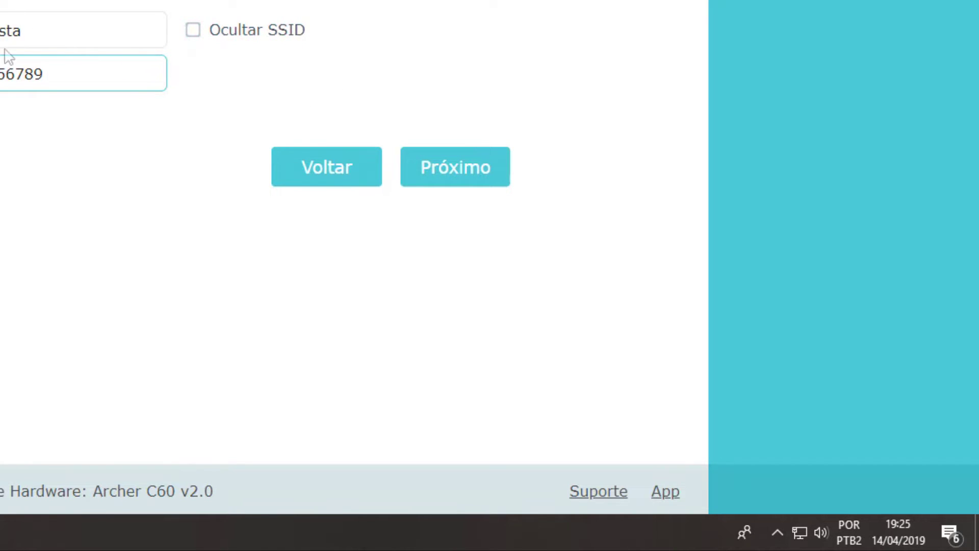
Step: Save the settings on the Resumo page and pass the Serviço Cloud step
{"action": "left_click", "coordinate": [474, 168]}
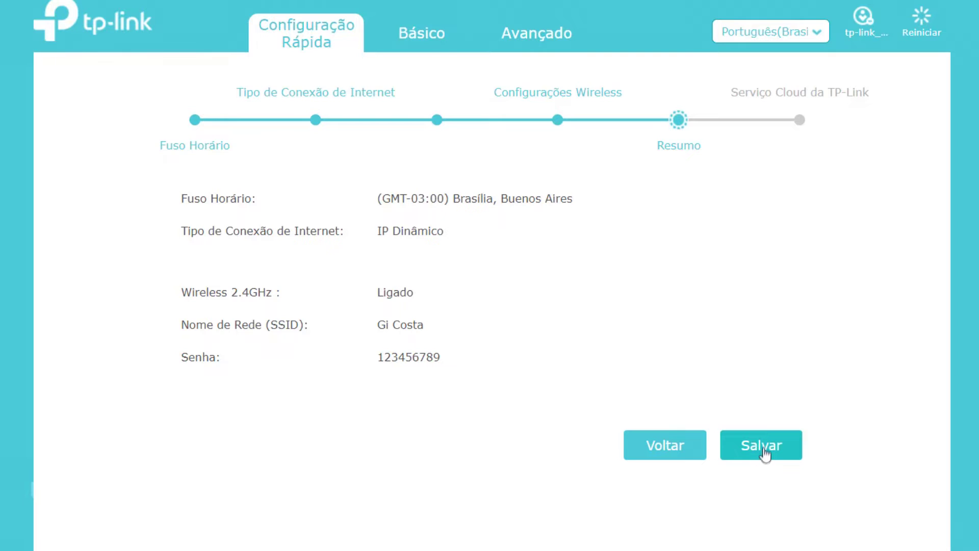
{"action": "left_click", "coordinate": [764, 448]}
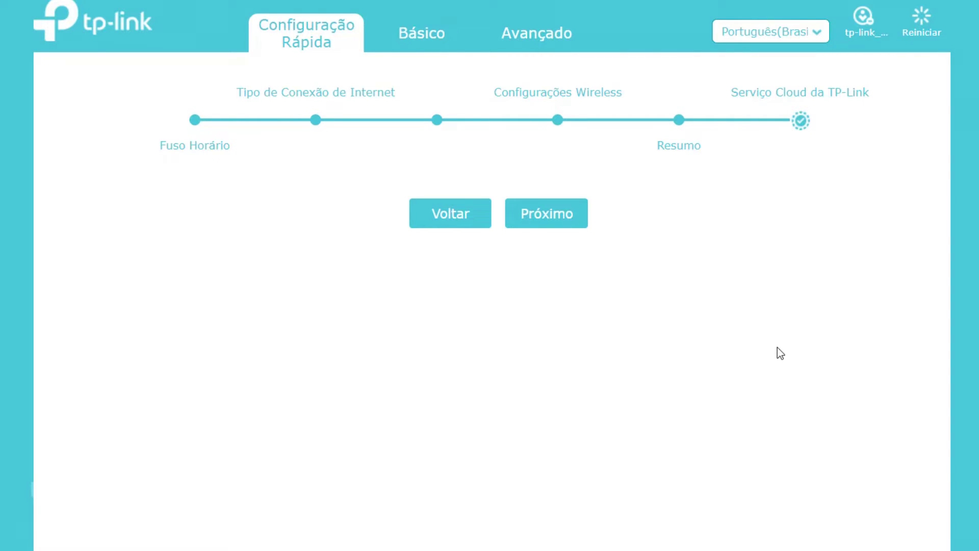
{"action": "left_click", "coordinate": [559, 214]}
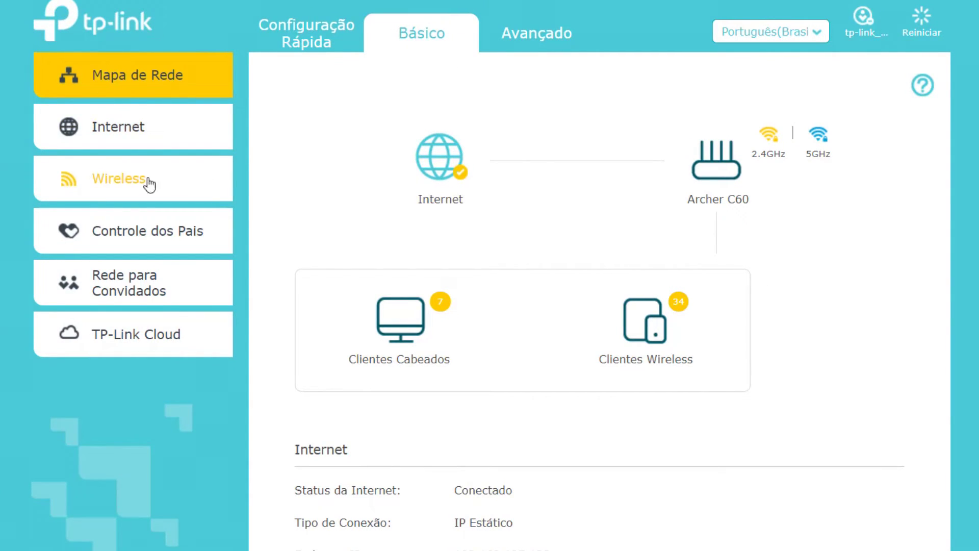
Step: On the Wireless page, set the new 2.4GHz network name and password
{"action": "left_click", "coordinate": [120, 183]}
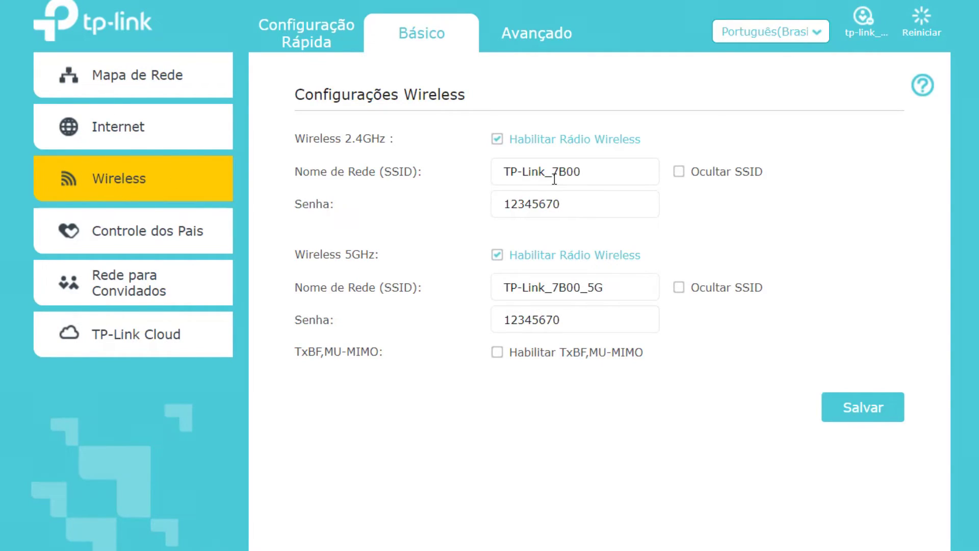
{"action": "left_click_drag", "start_coordinate": [615, 173], "coordinate": [455, 177]}
{"action": "key", "text": "Tab"}
{"action": "type", "text": "123456789"}
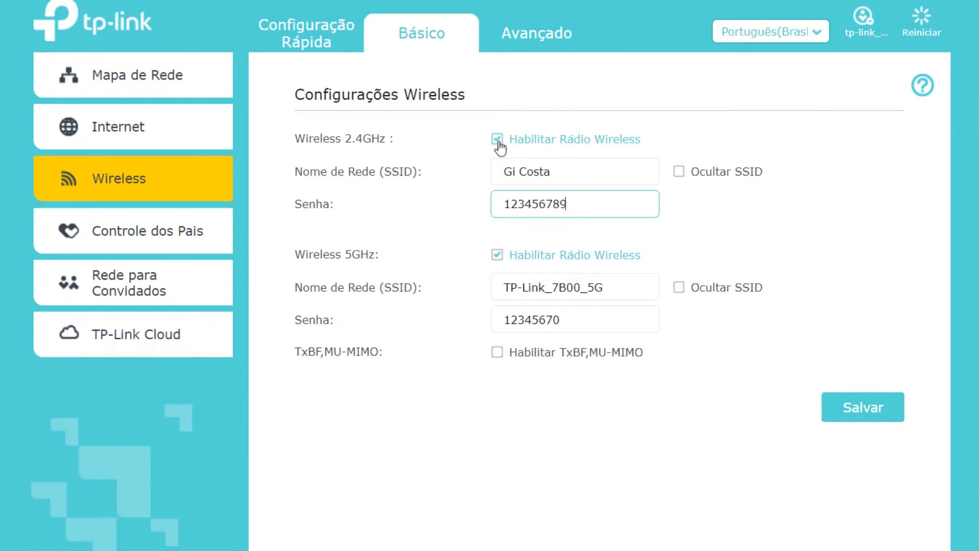
Step: Rename the 5GHz network to the same name plus ' 5', disable its radio, save, and open Internet settings
{"action": "left_click", "coordinate": [497, 255]}
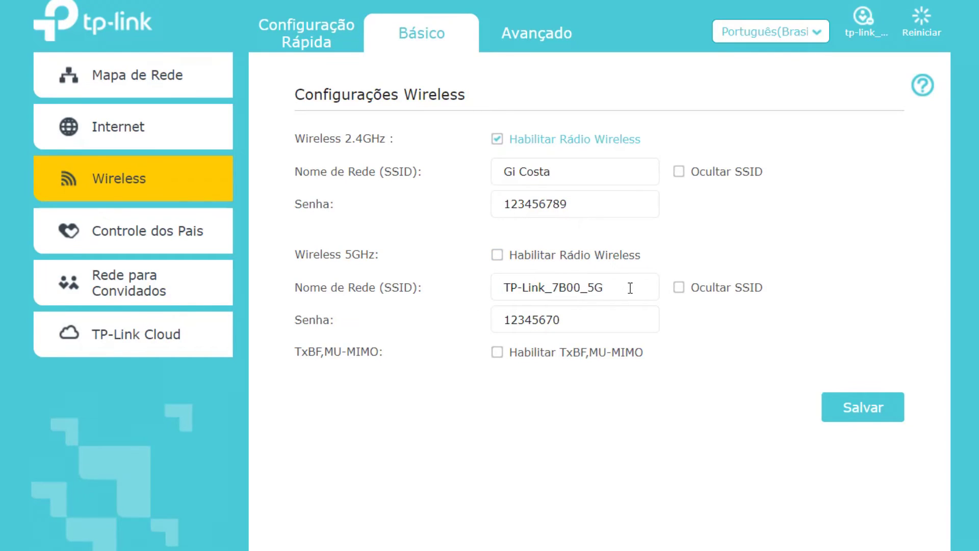
{"action": "left_click_drag", "start_coordinate": [631, 288], "coordinate": [419, 280]}
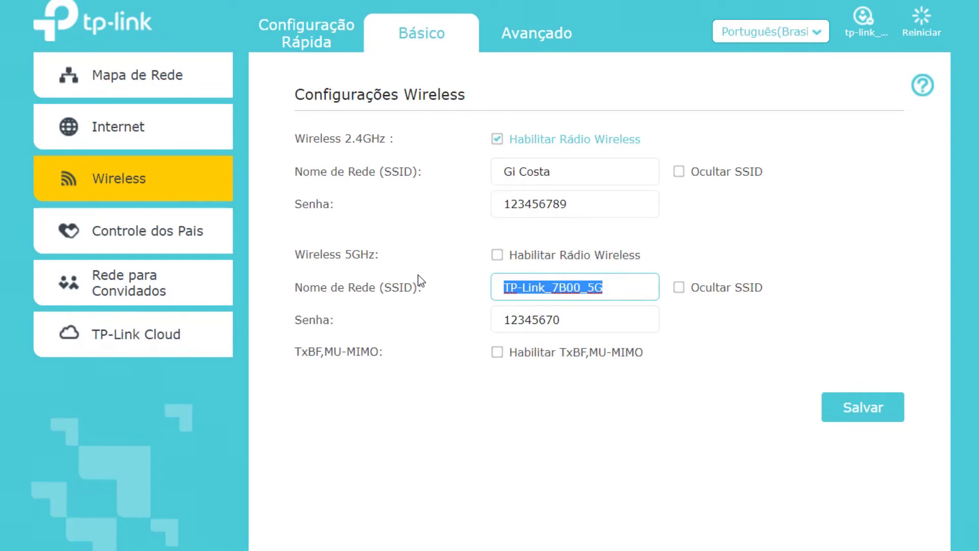
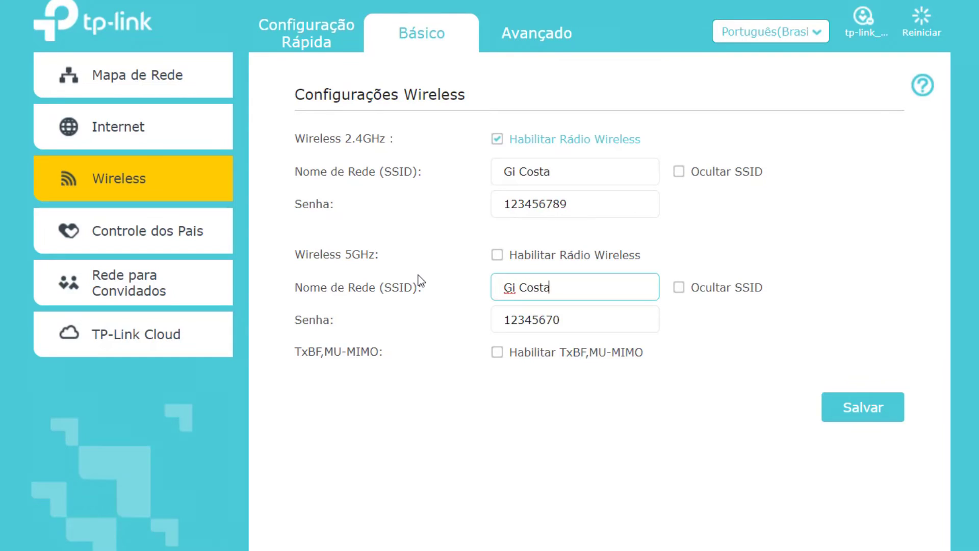
{"action": "type", "text": " 5"}
{"action": "left_click", "coordinate": [497, 255]}
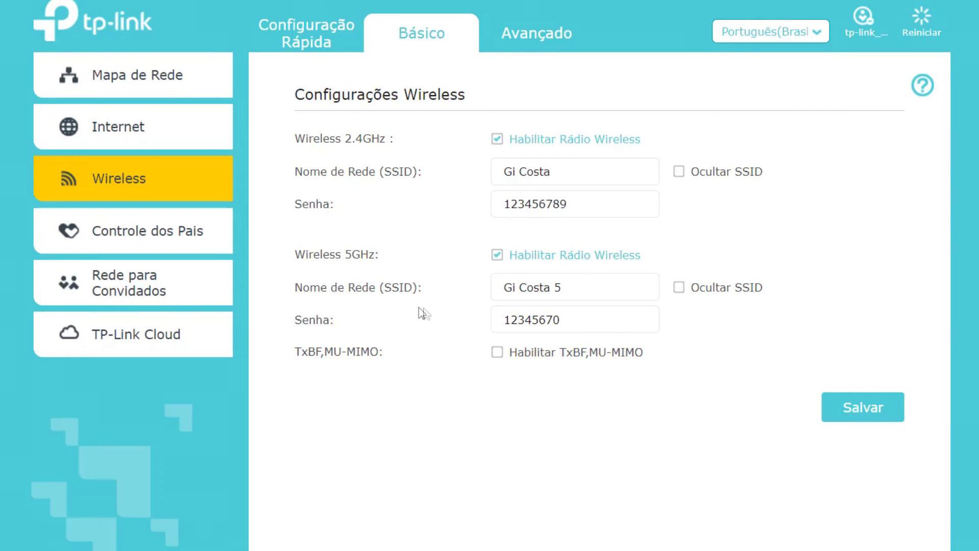
{"action": "left_click", "coordinate": [498, 257]}
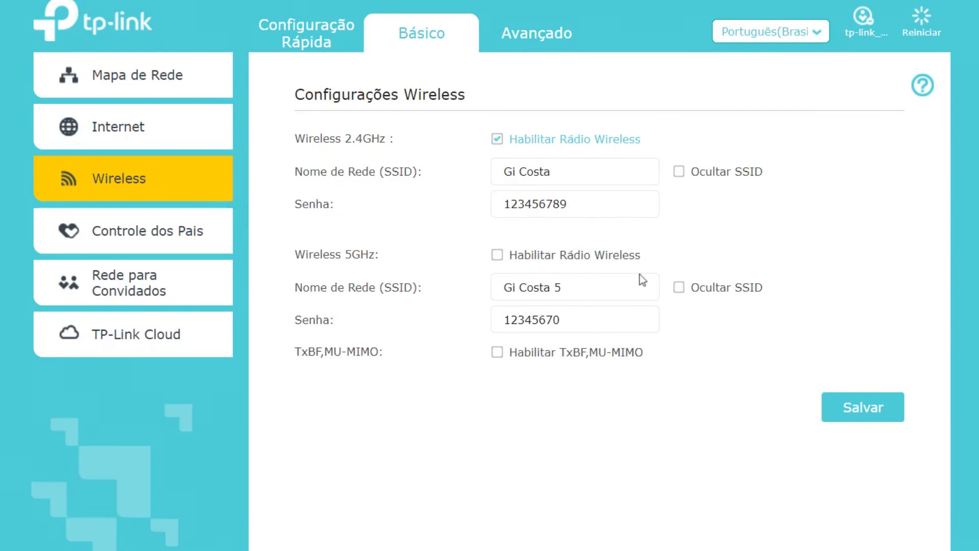
{"action": "left_click", "coordinate": [877, 410]}
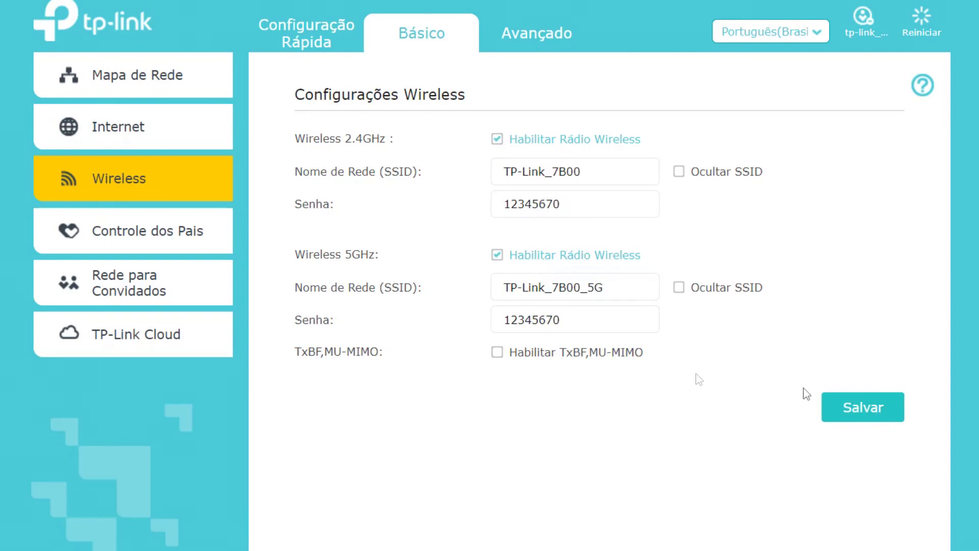
{"action": "left_click", "coordinate": [118, 127]}
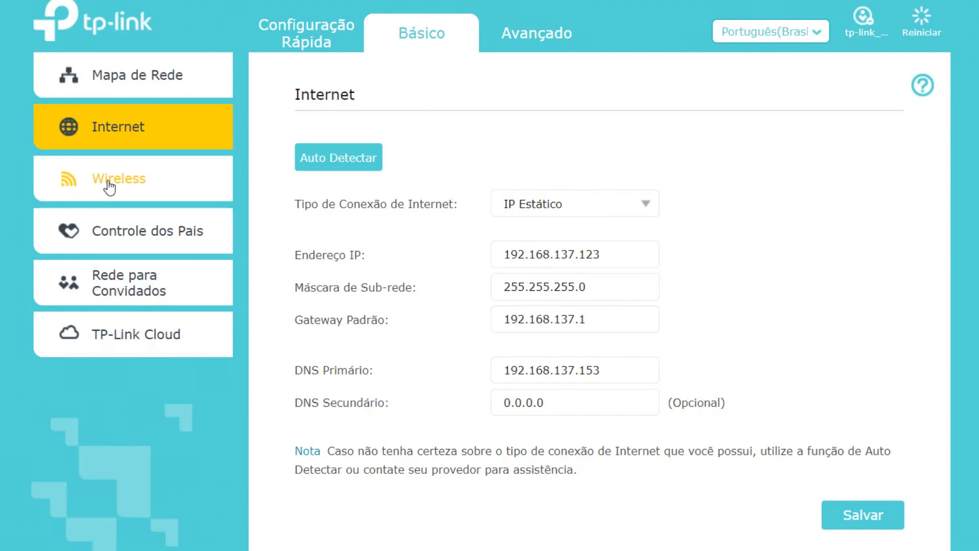